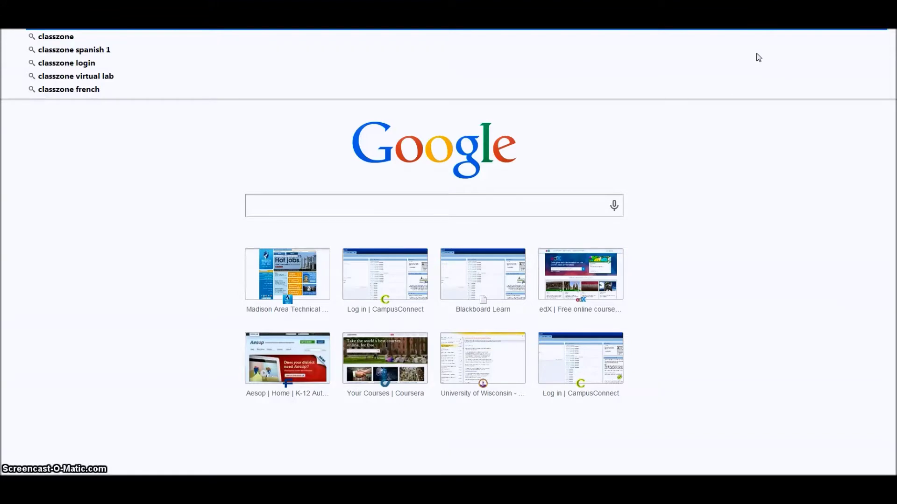
Search Google for 'classzone virtual lab' and go to the Virtual Lab - ClassZone labs list.
click(58, 77)
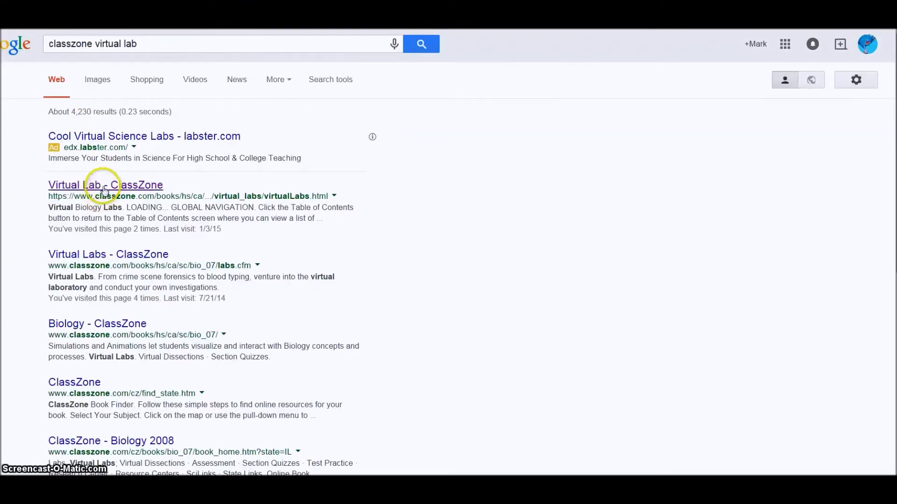
click(123, 187)
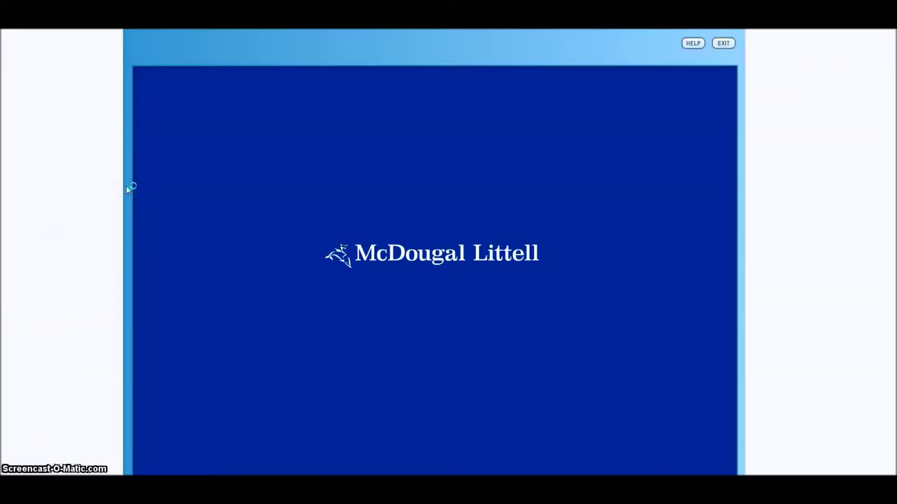
click(458, 334)
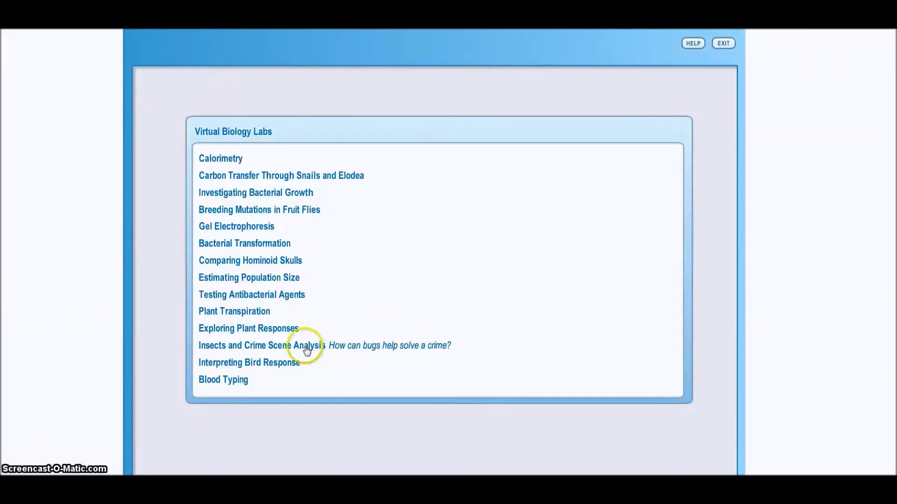
Launch the Blood Typing lab and dismiss its Problem statement to reach the Explore checklist.
click(212, 380)
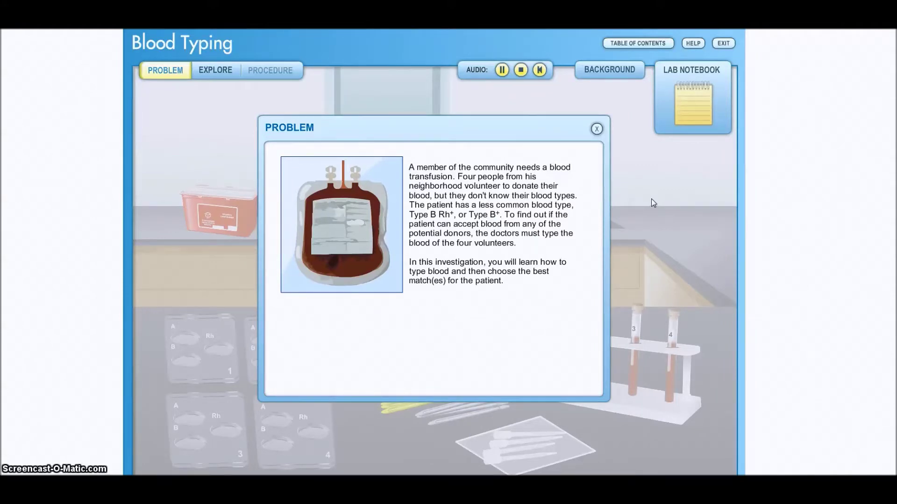
click(686, 153)
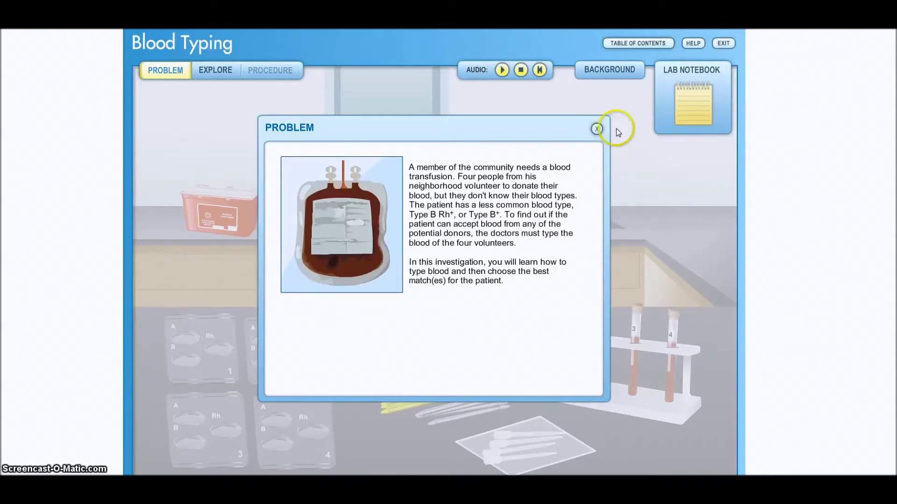
click(597, 129)
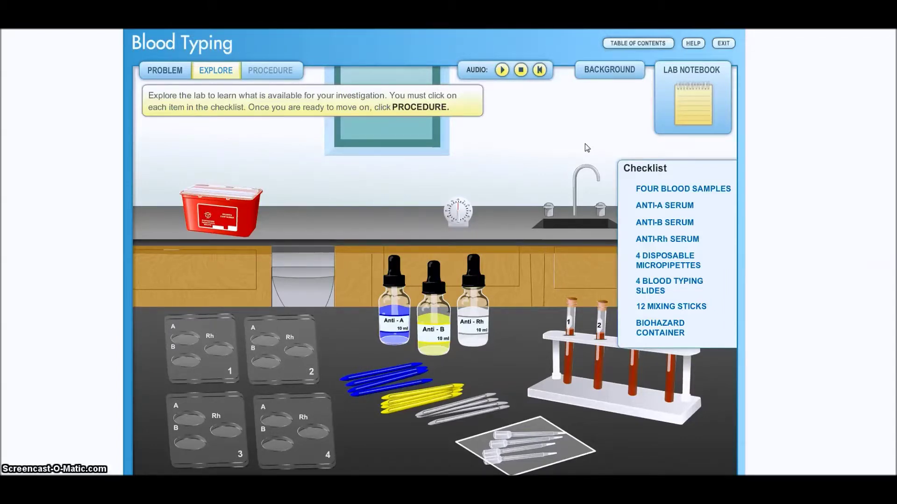
Inspect the Anti-A and Anti-B serum, mixing sticks and four blood samples, then move to Procedure.
click(410, 335)
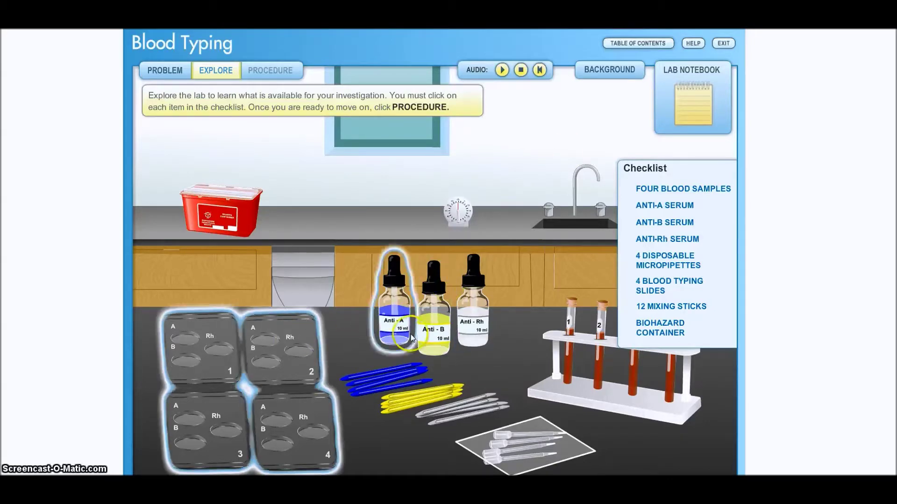
click(445, 329)
click(278, 329)
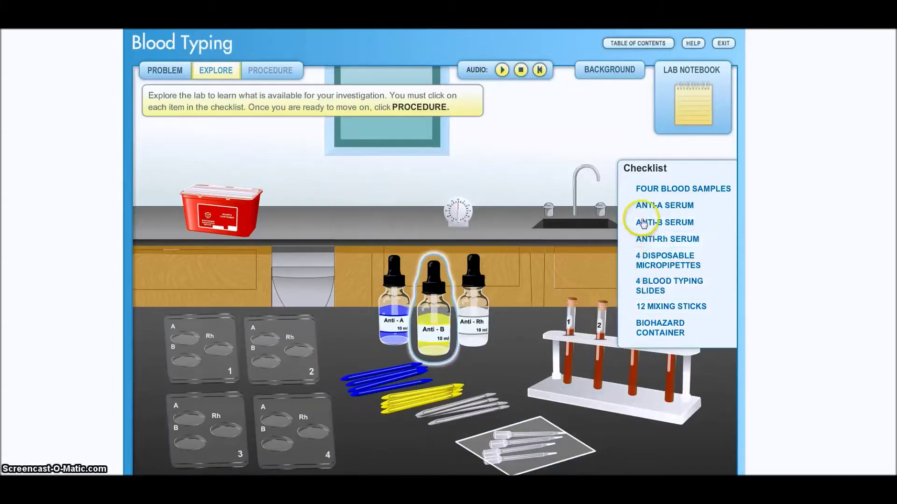
click(601, 348)
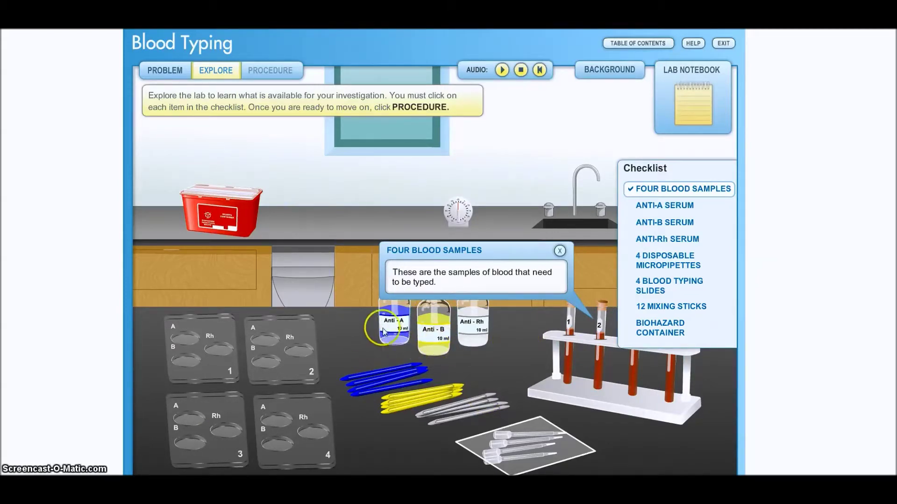
click(559, 251)
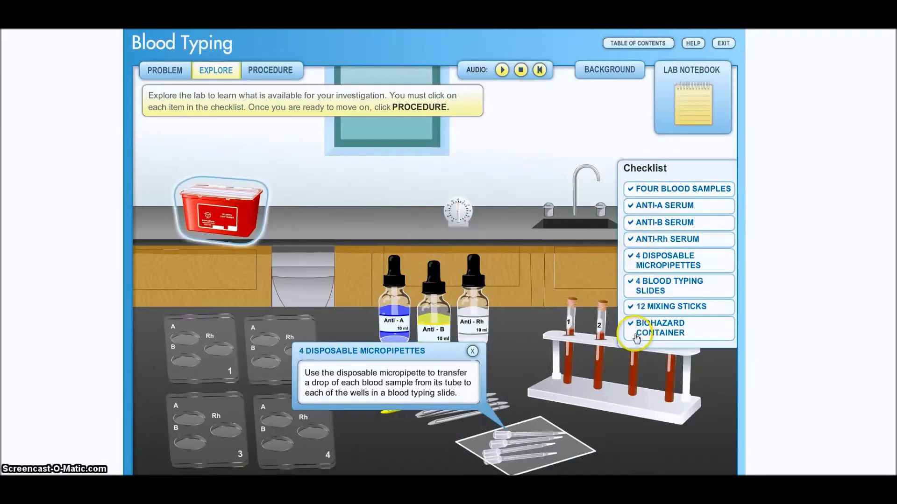
click(262, 75)
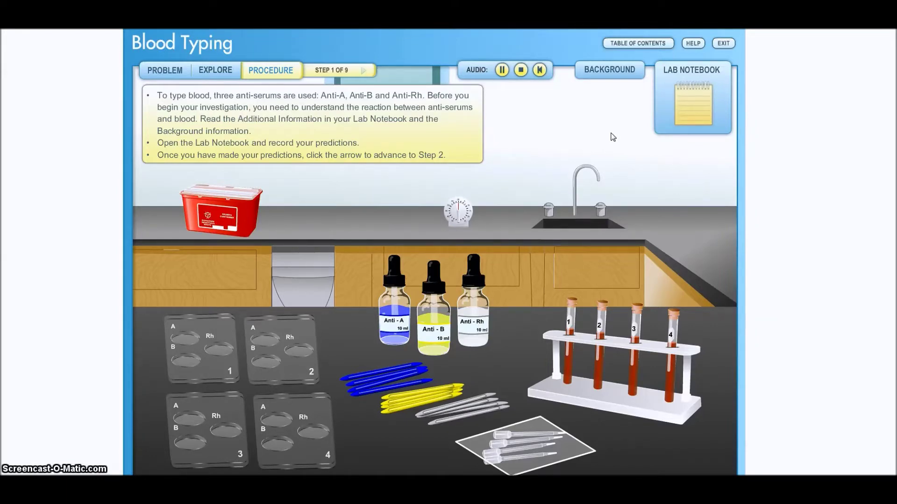
Open the Lab Notebook from Step 1 of 9 to show the empty Prediction Table 2.
click(512, 143)
Fill Table 2 predictions: type A Anti-A No, Anti-B Yes; Rh+ No, Rh- Yes, then close the notebook.
click(695, 111)
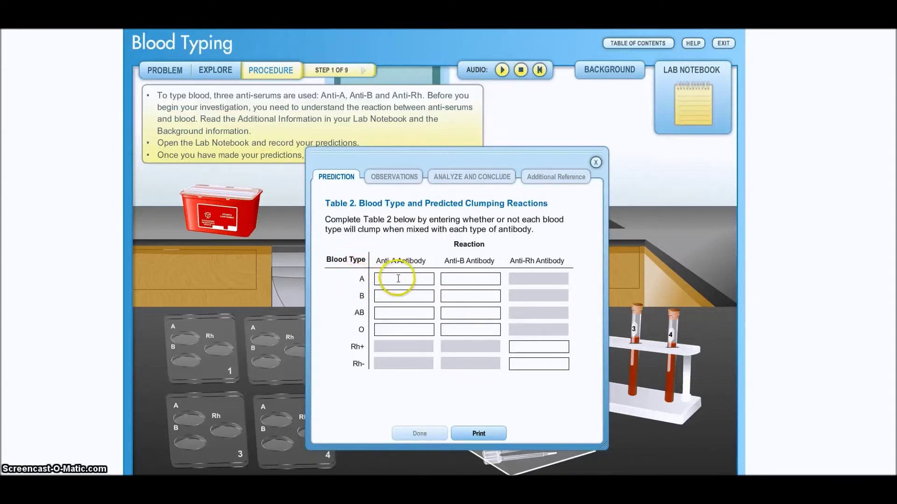
click(398, 278)
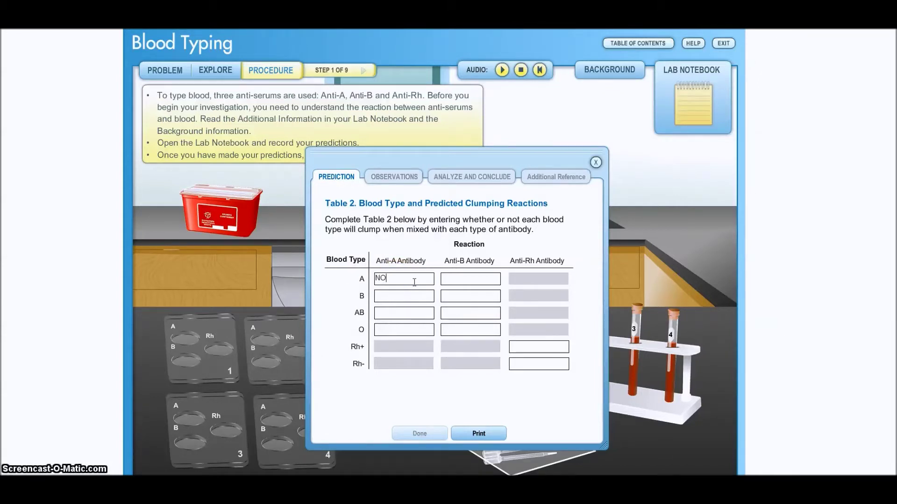
text(NO)
click(455, 277)
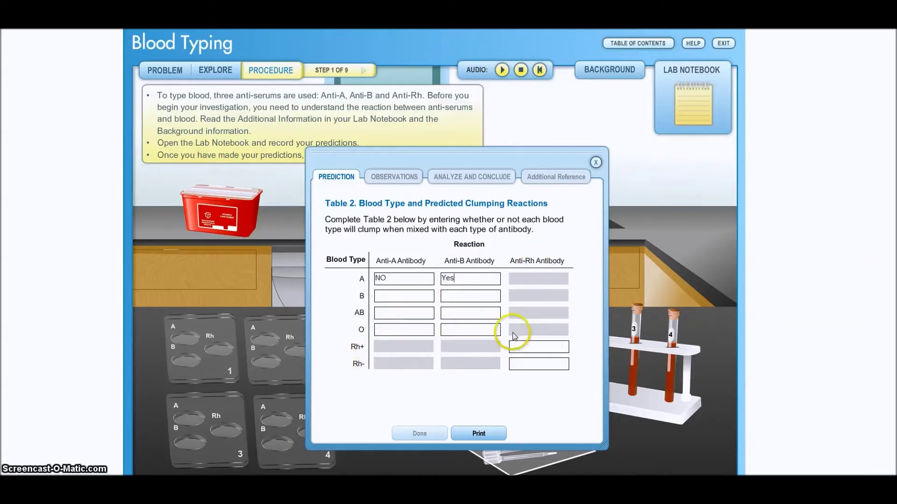
click(541, 344)
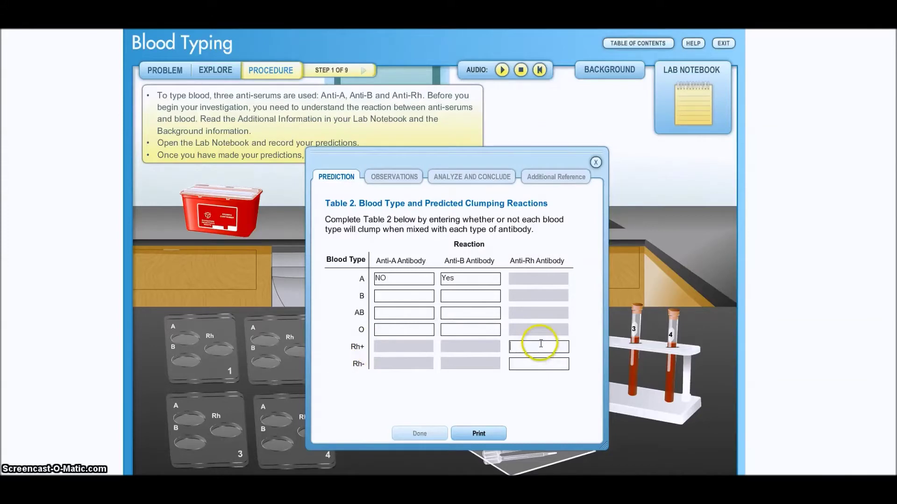
click(524, 366)
click(385, 278)
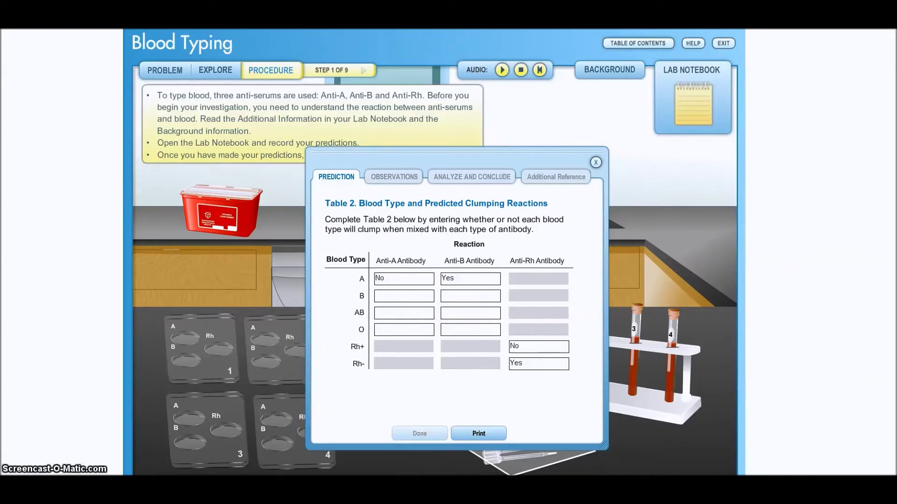
key(Escape)
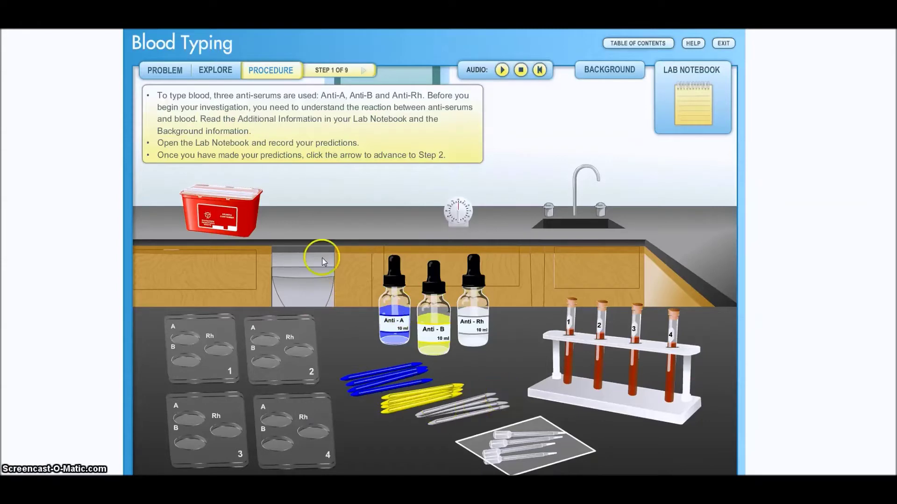
click(714, 99)
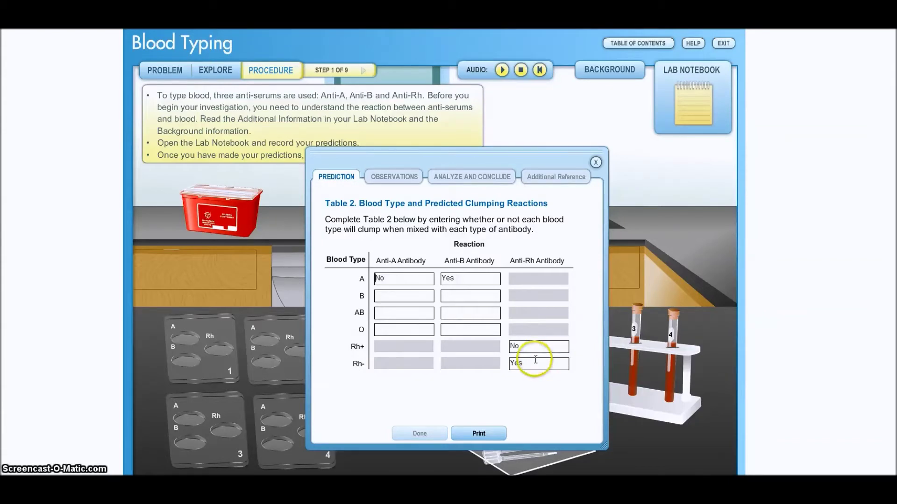
click(596, 162)
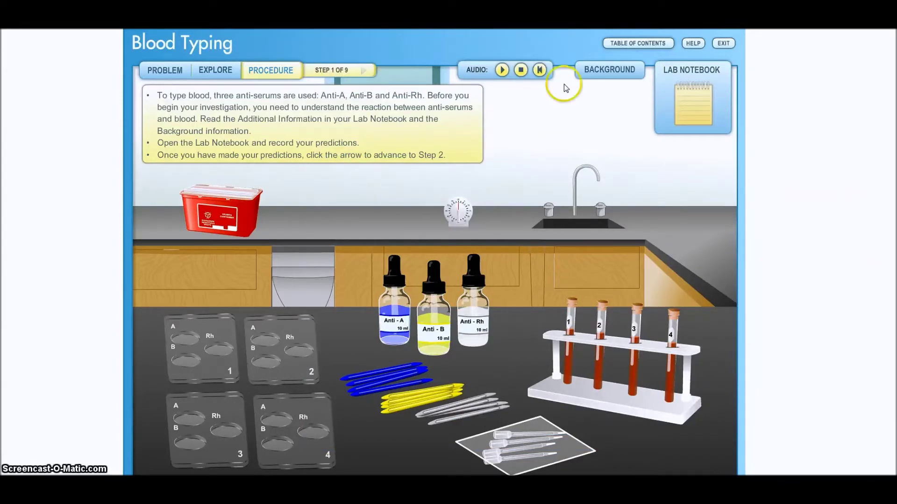
click(691, 101)
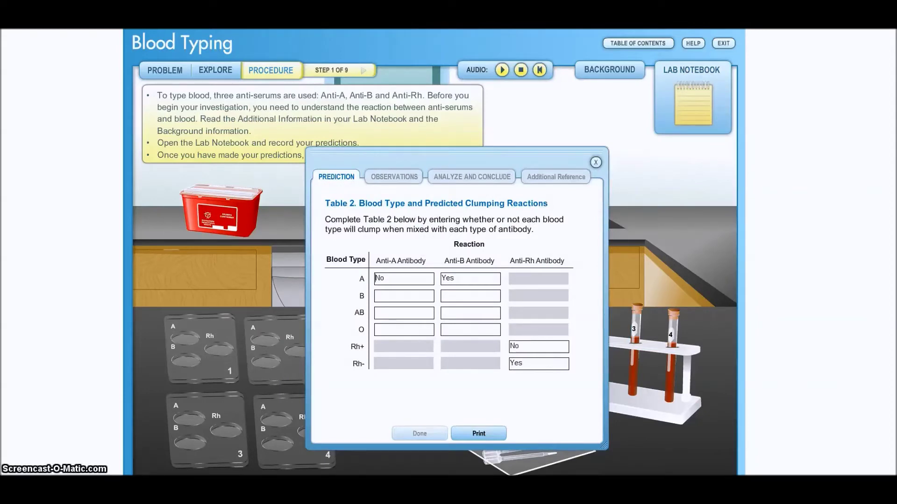
click(301, 301)
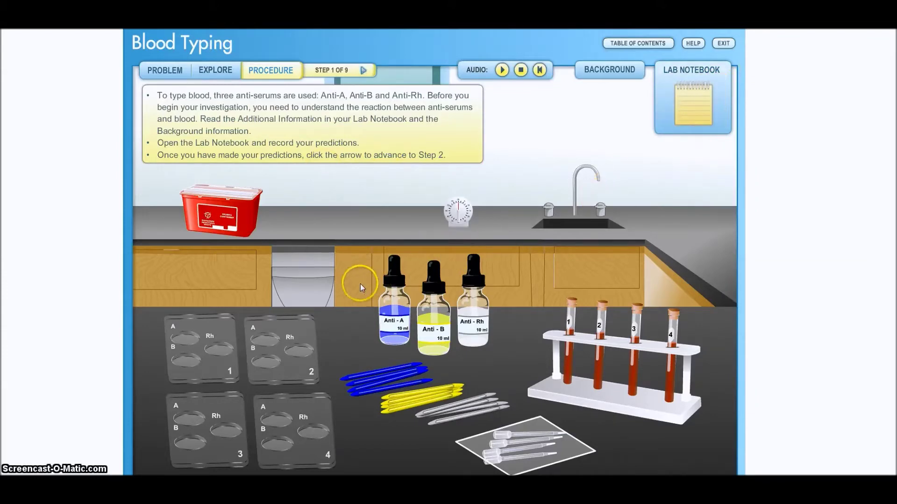
click(364, 70)
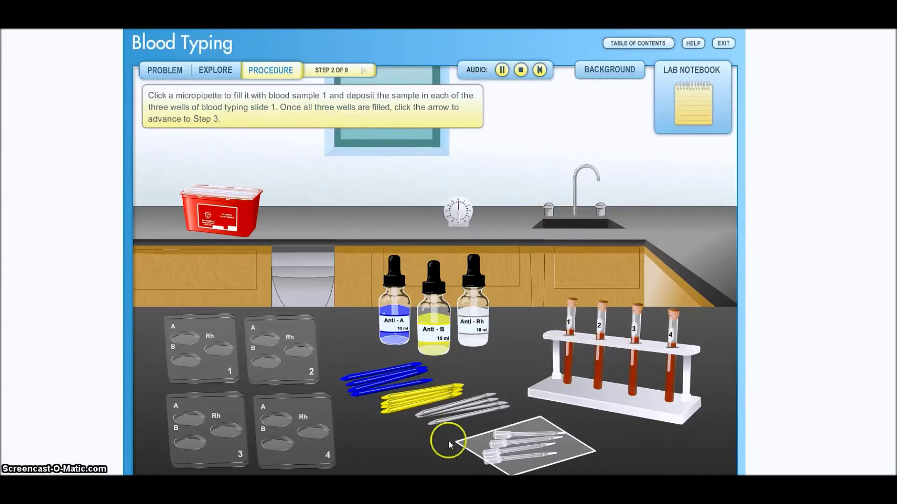
Fill a micropipette from tube 1 and deposit blood sample 1 into slide 1's three wells.
click(520, 437)
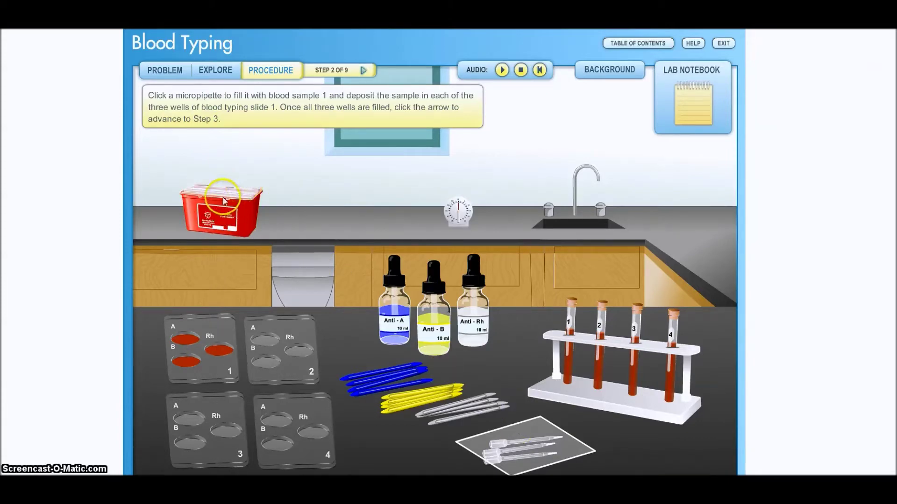
click(602, 348)
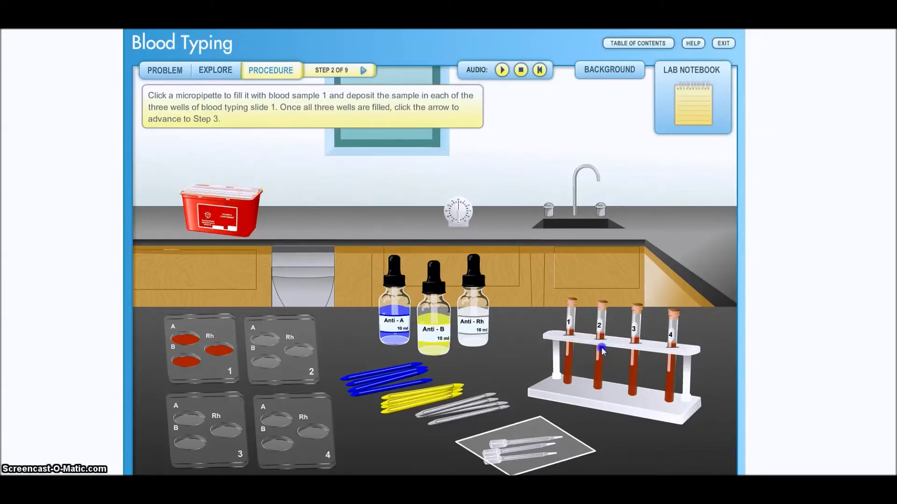
At step 3, add Anti-A, Anti-B and Anti-Rh serum to slide 1's matching wells, then advance.
click(364, 71)
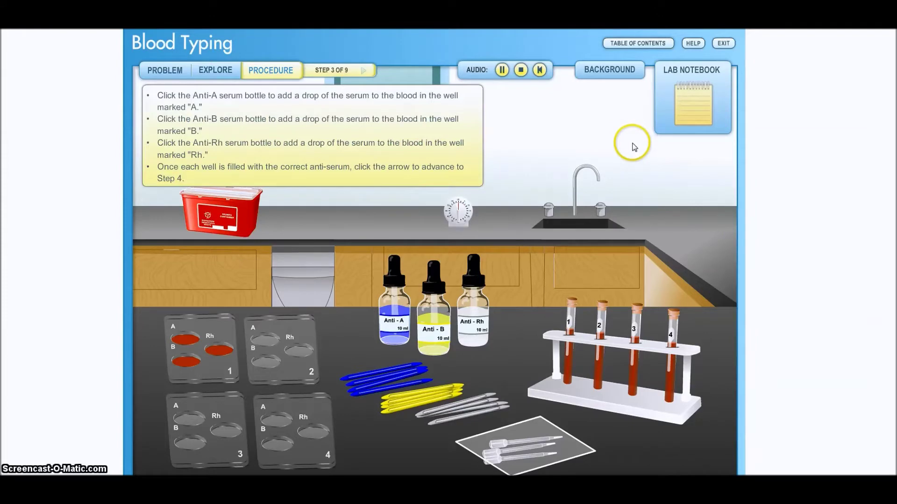
click(396, 319)
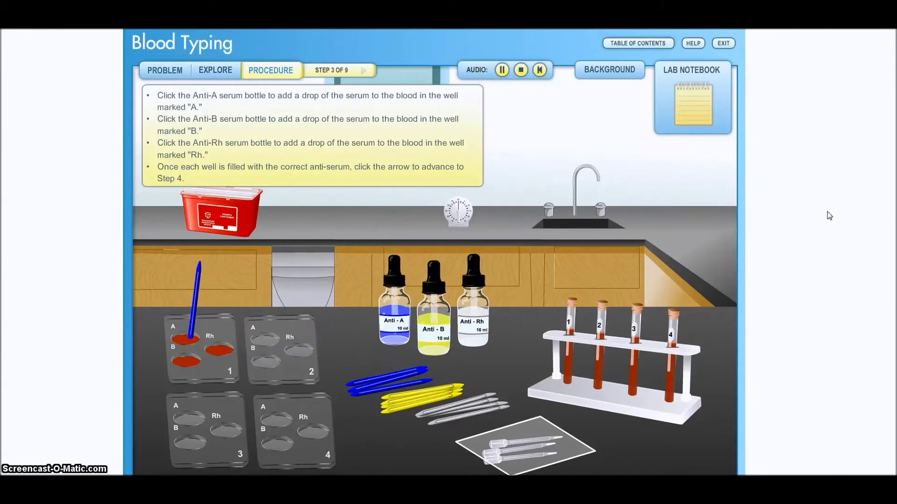
click(433, 327)
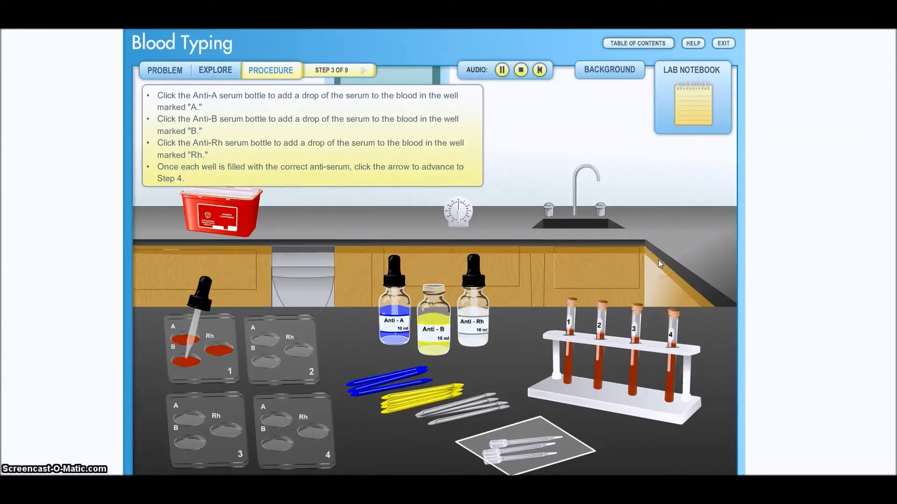
click(479, 322)
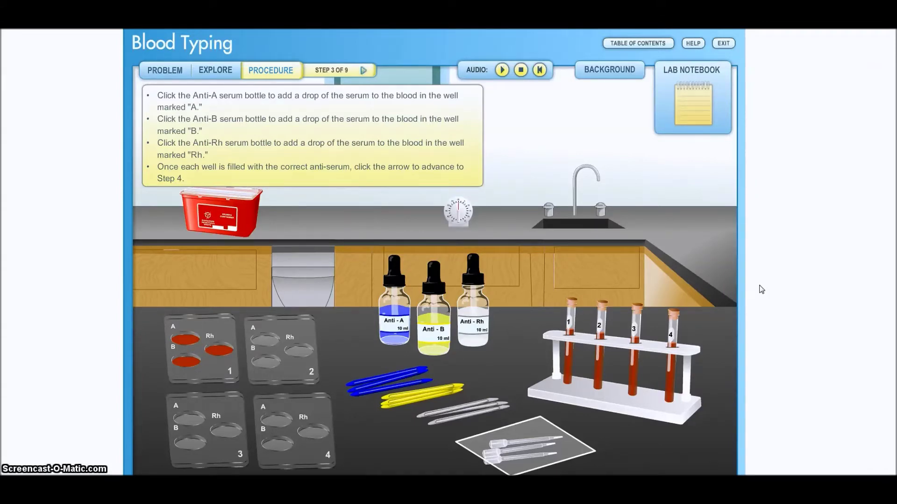
click(362, 71)
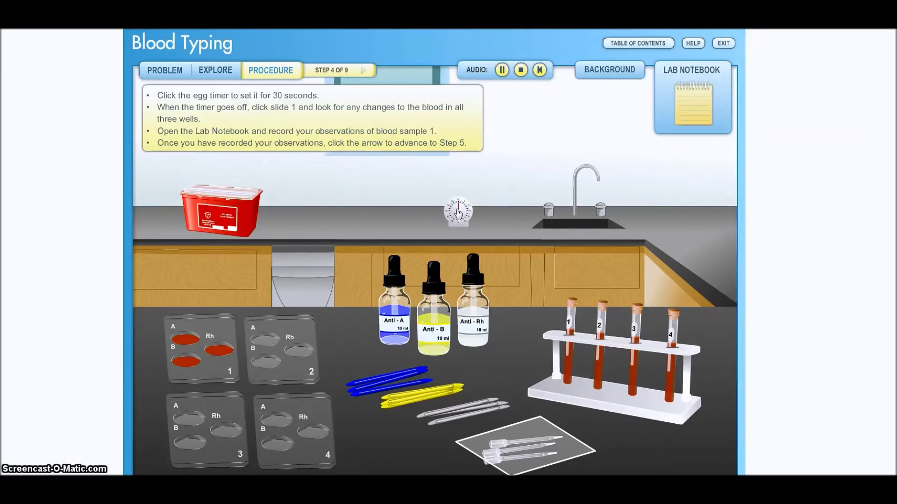
Run the 30-second egg timer so slide 1's B and Rh wells show clumping.
click(457, 212)
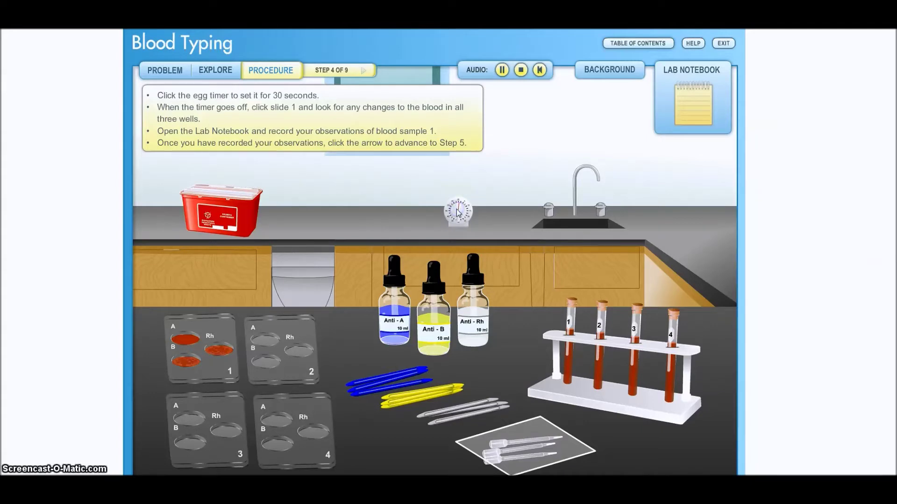
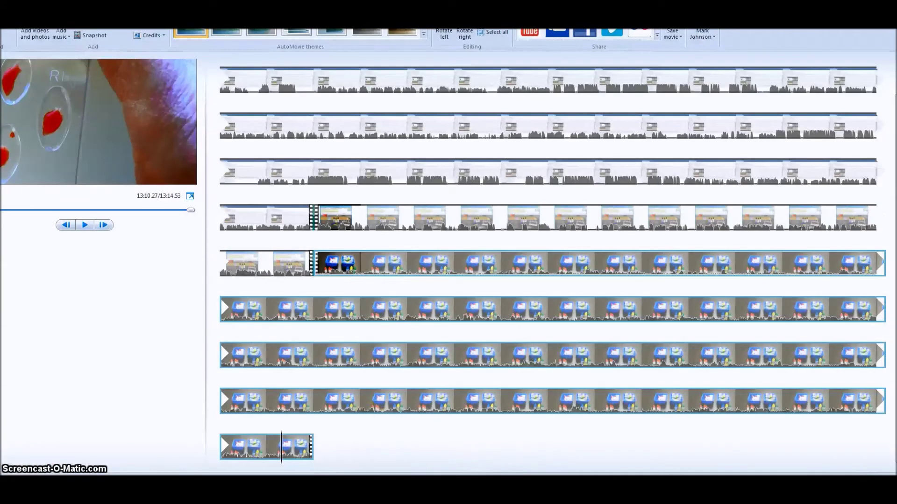
Move the Logitech webcam preview window up and over to the middle of the screen.
drag(670, 285, 600, 231)
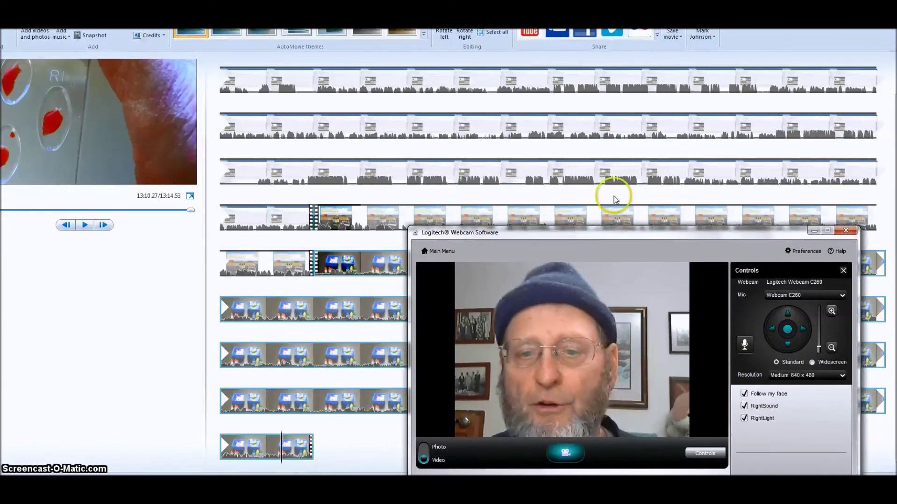
drag(602, 233, 470, 234)
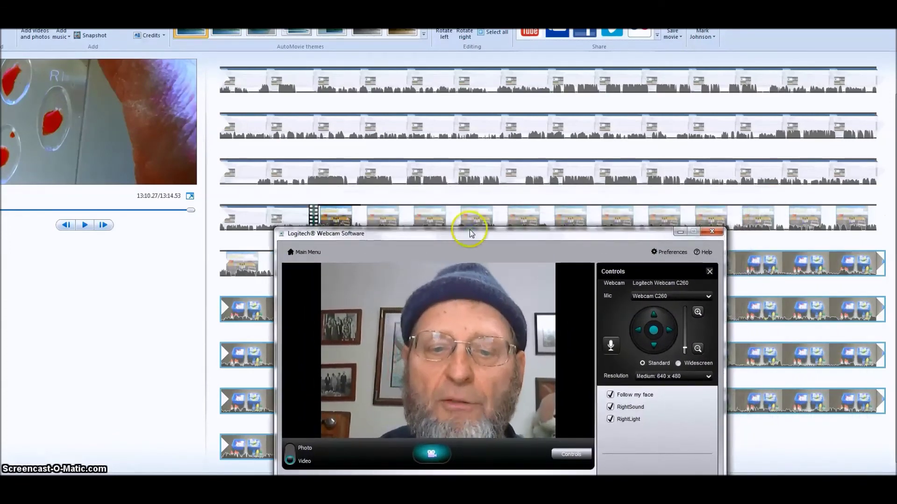